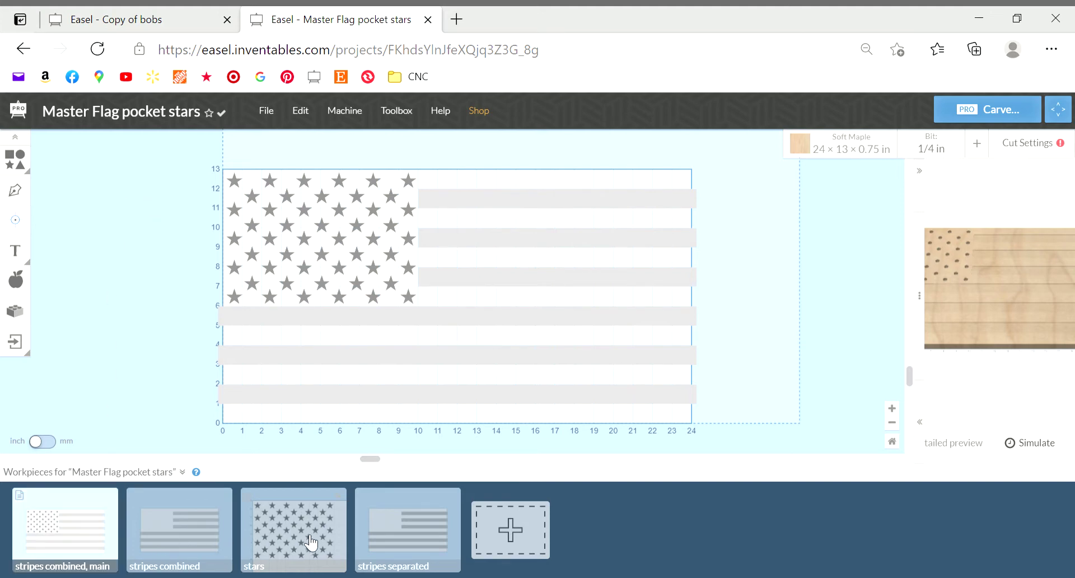
# Browse the stripes combined, stars and stripes separated workpieces, ending on stars with its 50-star field.
pyautogui.click(220, 551)
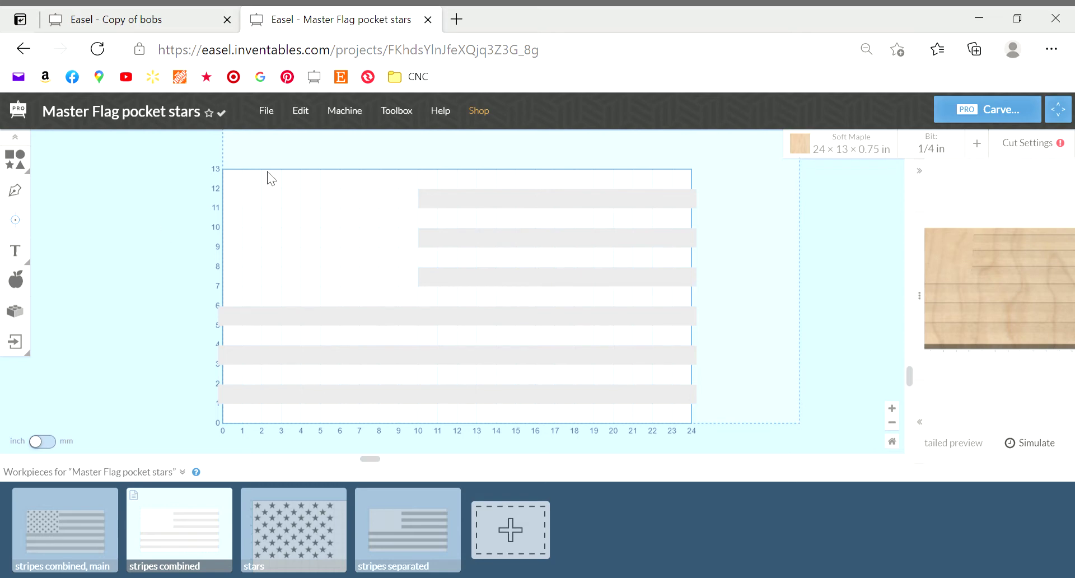
pyautogui.click(267, 110)
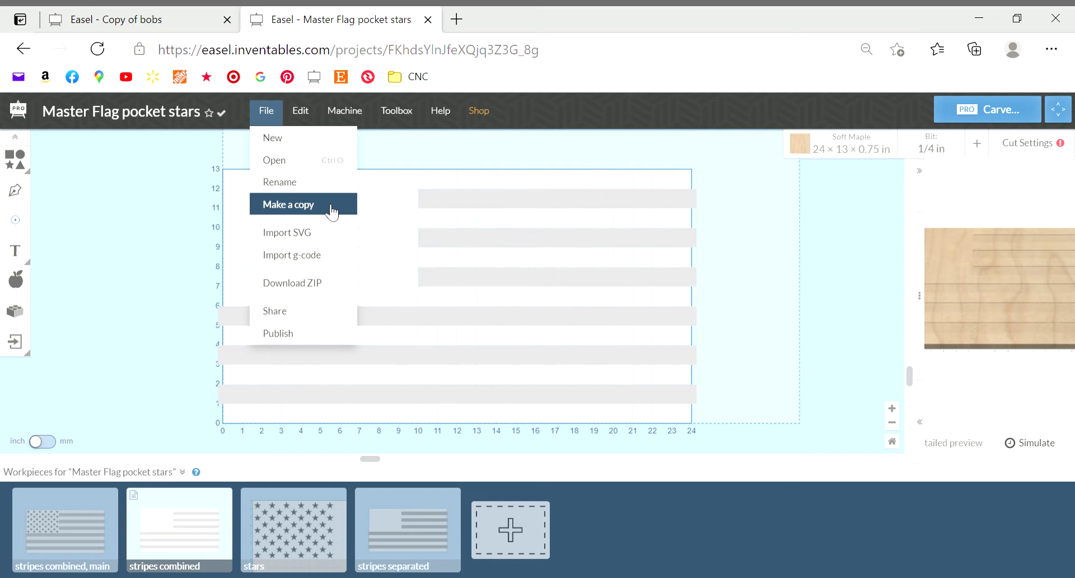
pyautogui.click(156, 263)
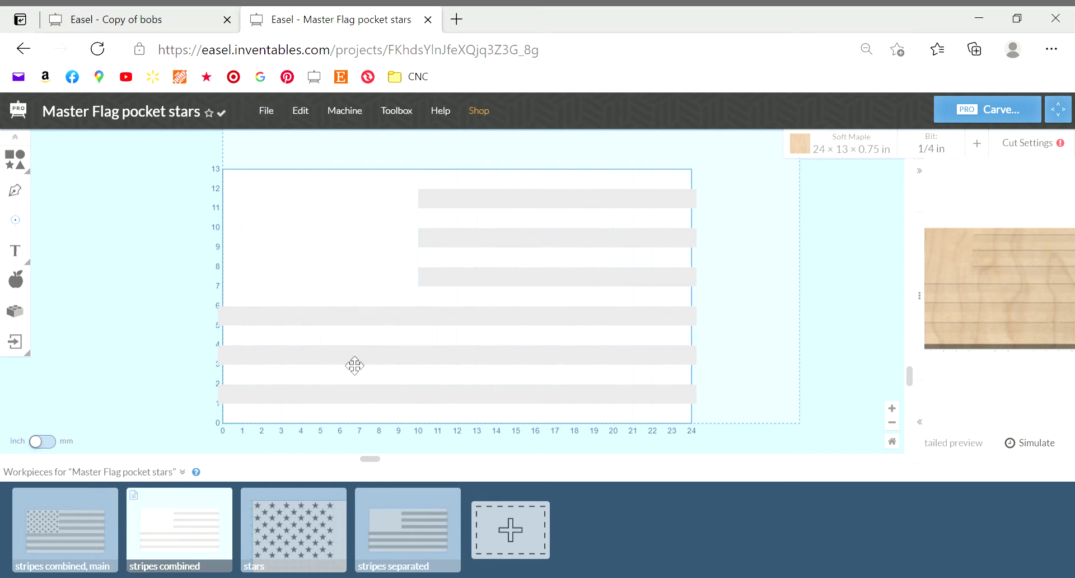
pyautogui.click(288, 538)
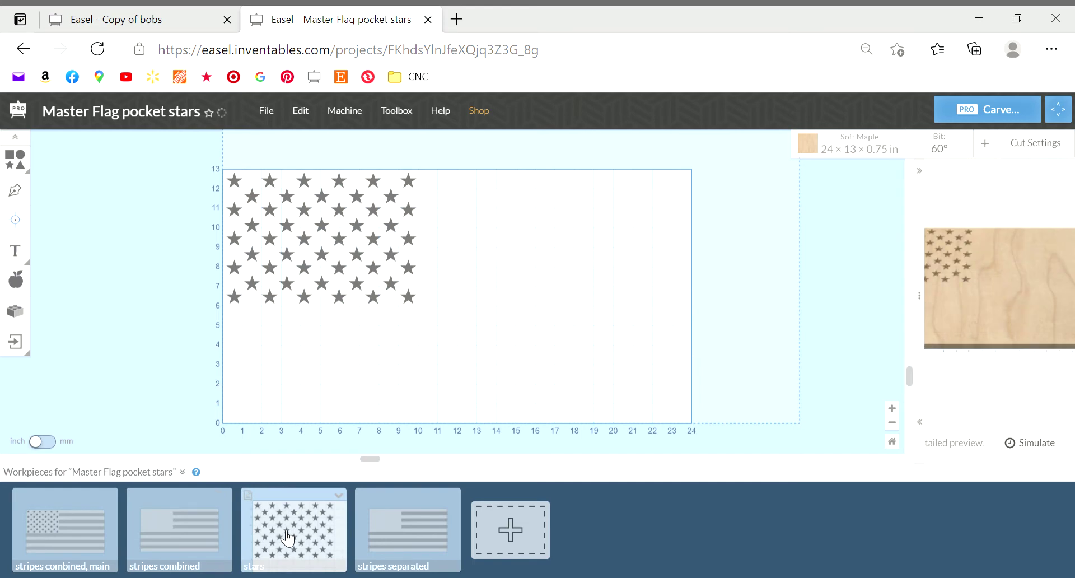
pyautogui.click(400, 540)
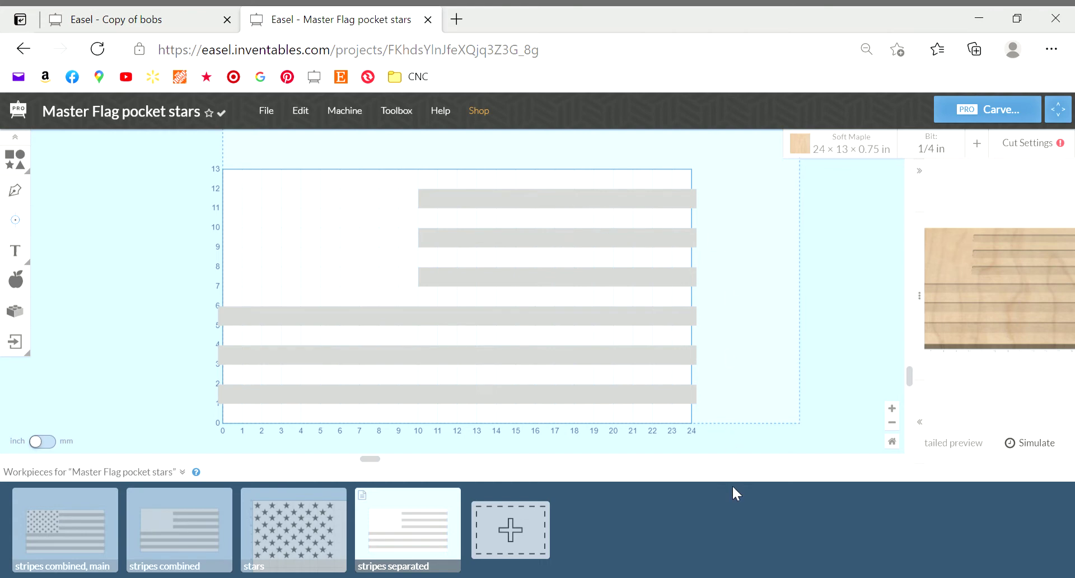
pyautogui.click(304, 548)
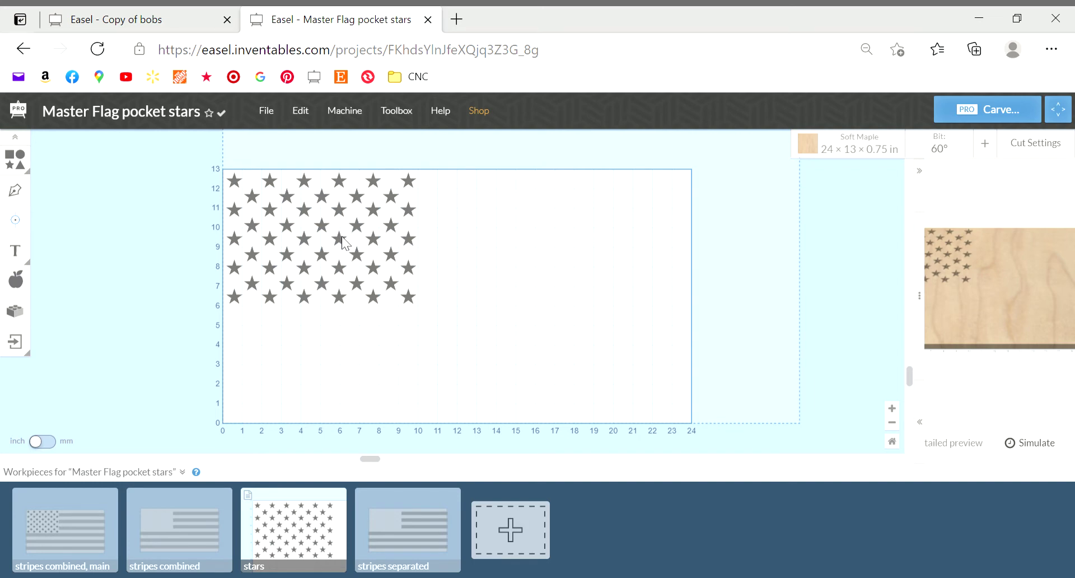
# Select the 50-star field to show its 0.38 in deep pocket cut settings.
pyautogui.click(343, 241)
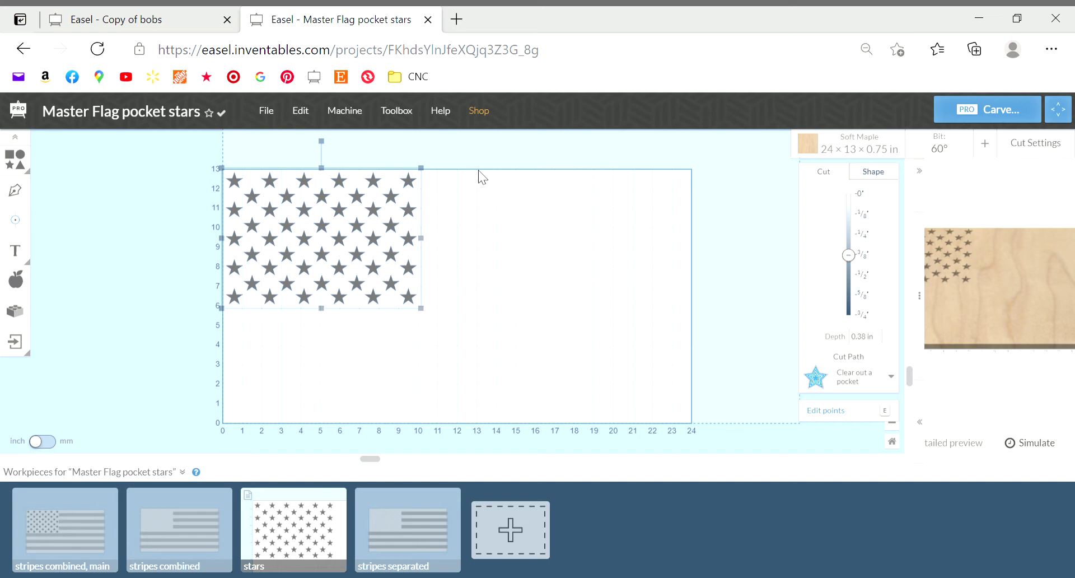
# In the Copy of bobs project, move the stripes combined workpiece to follow stars.
pyautogui.click(125, 20)
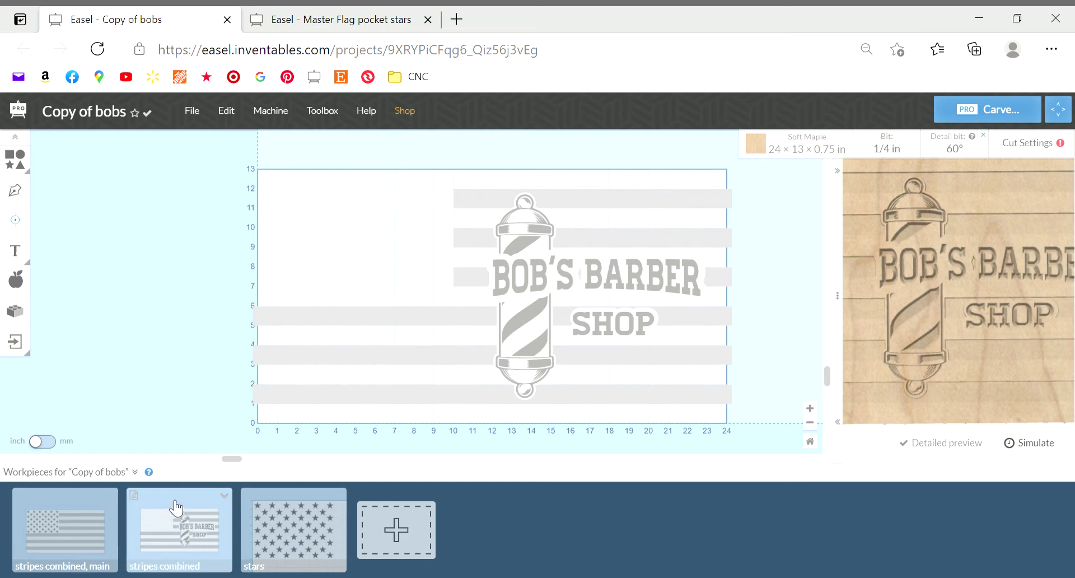
pyautogui.moveTo(176, 508)
pyautogui.mouseDown()
pyautogui.moveTo(271, 520)
pyautogui.moveTo(175, 520)
pyautogui.mouseUp()
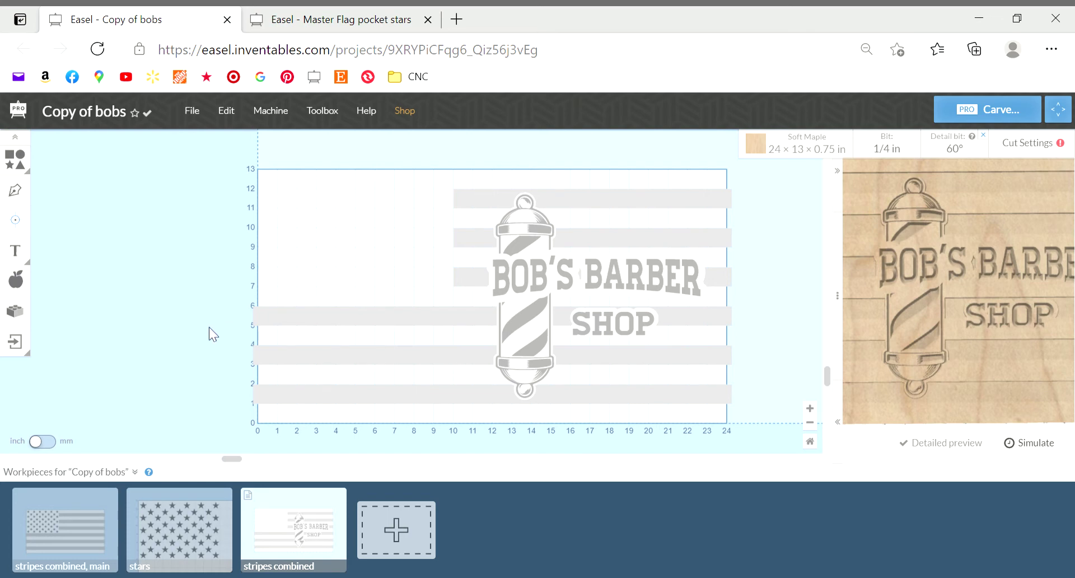
# Duplicate the stripes combined workpiece twice.
pyautogui.rightClick(345, 500)
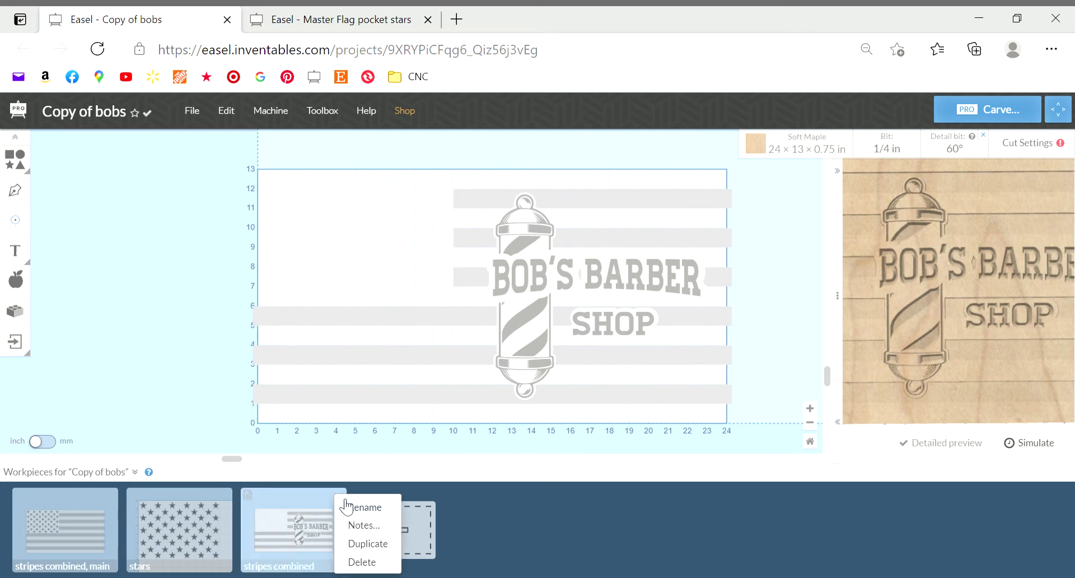
pyautogui.click(368, 543)
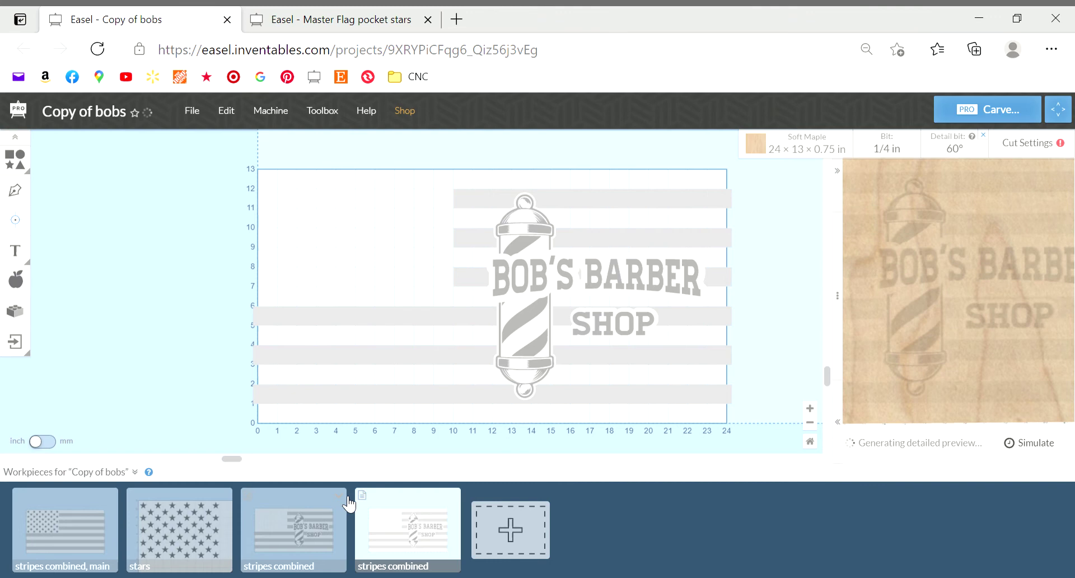
pyautogui.rightClick(357, 543)
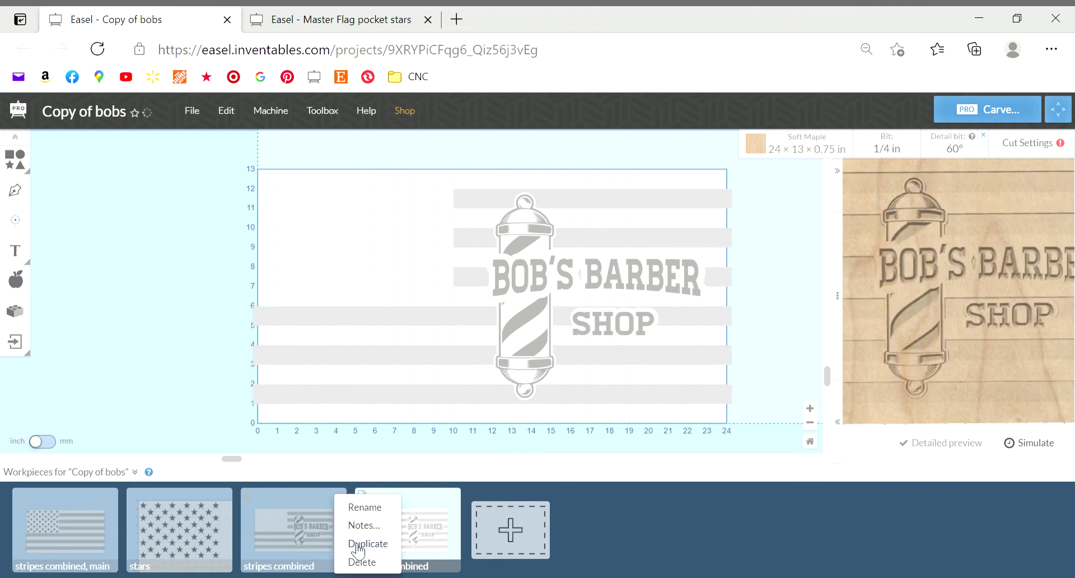
pyautogui.click(357, 542)
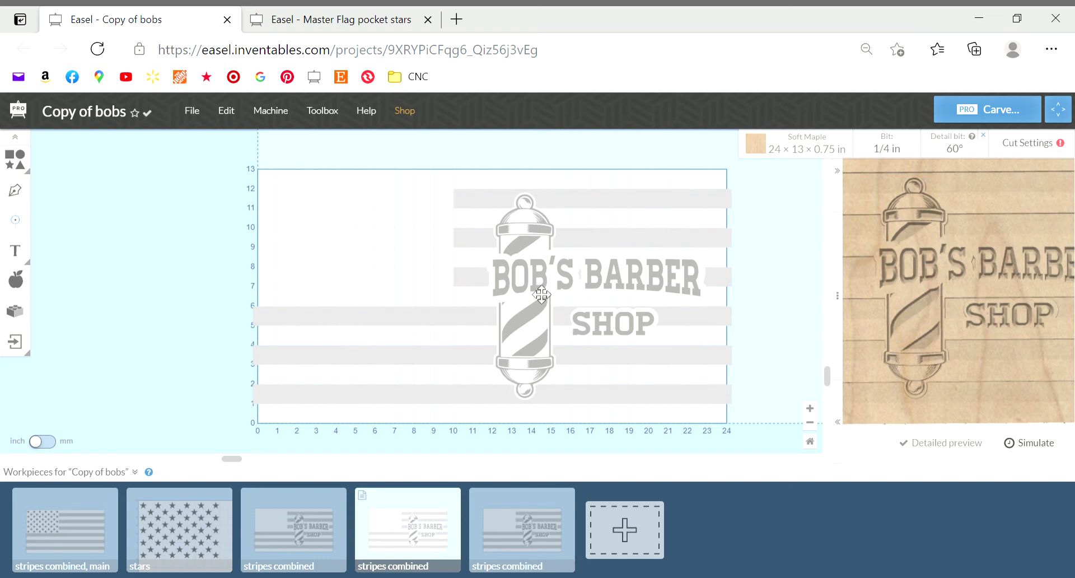
# Delete the barber pole, the BOB'S BARBER text and the SHOP text from this workpiece.
pyautogui.click(539, 247)
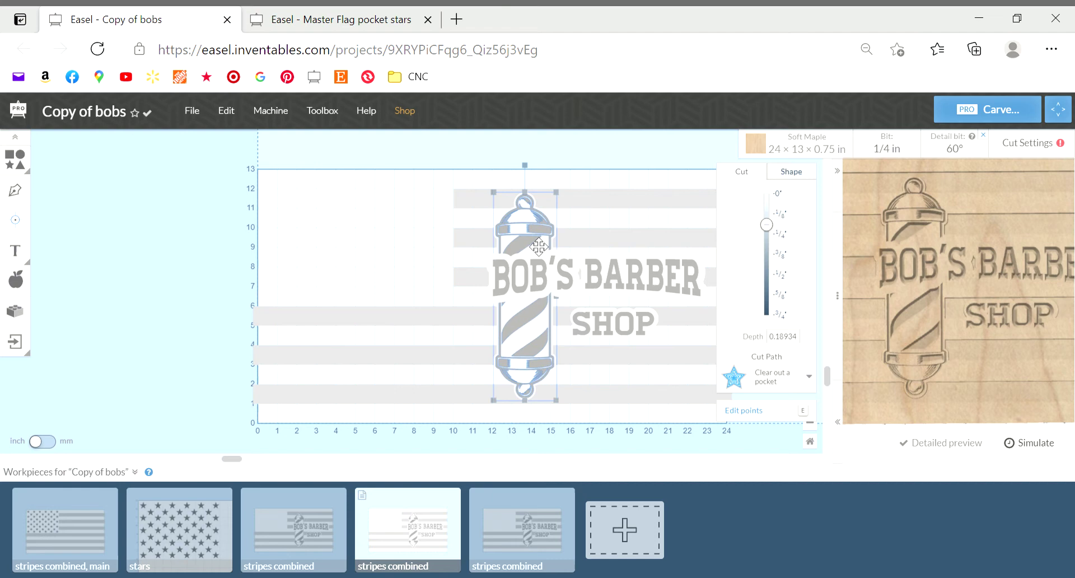
pyautogui.press('Delete')
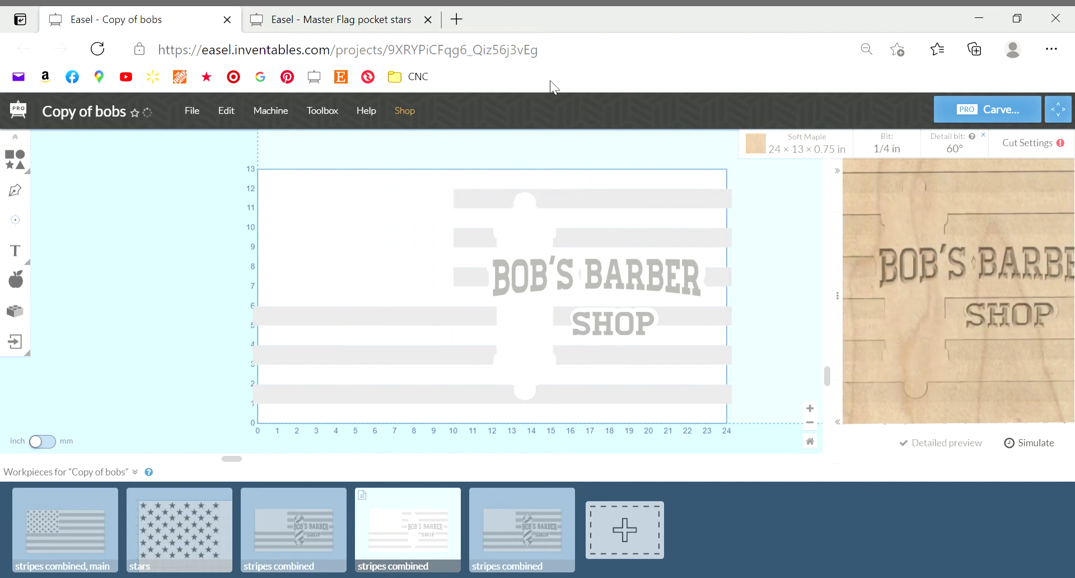
pyautogui.click(543, 295)
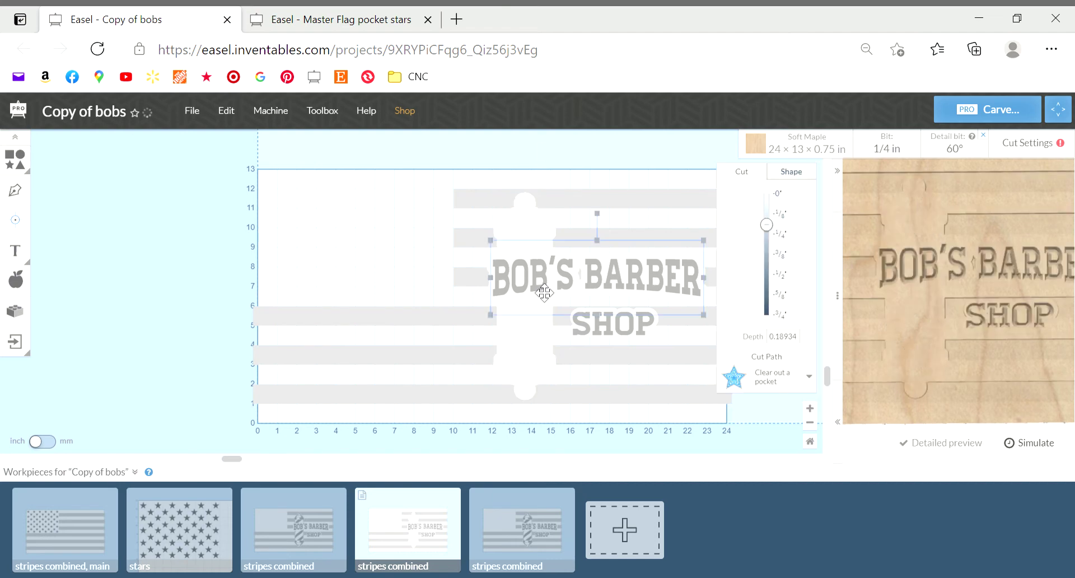
pyautogui.press('Delete')
pyautogui.click(603, 332)
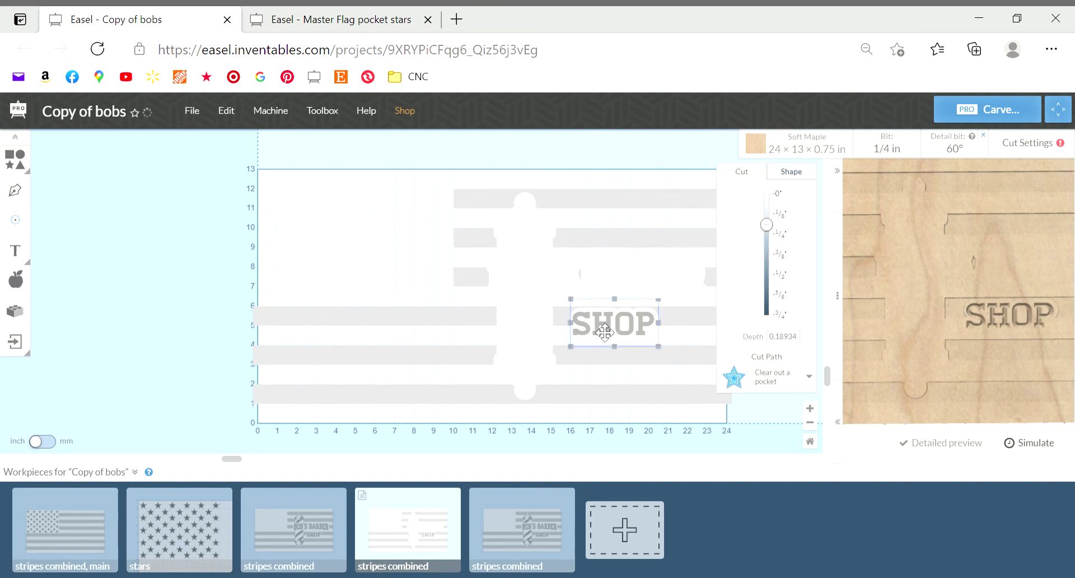
pyautogui.press('Delete')
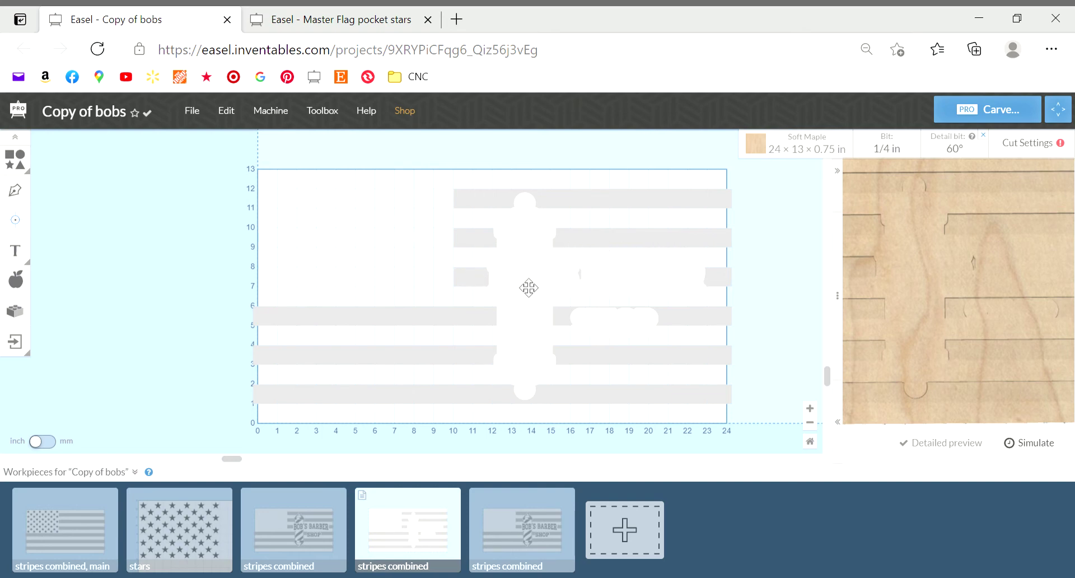
# Set the detail bit to 1/16 in, leaving the 1/4 in main bit unchanged.
pyautogui.click(880, 150)
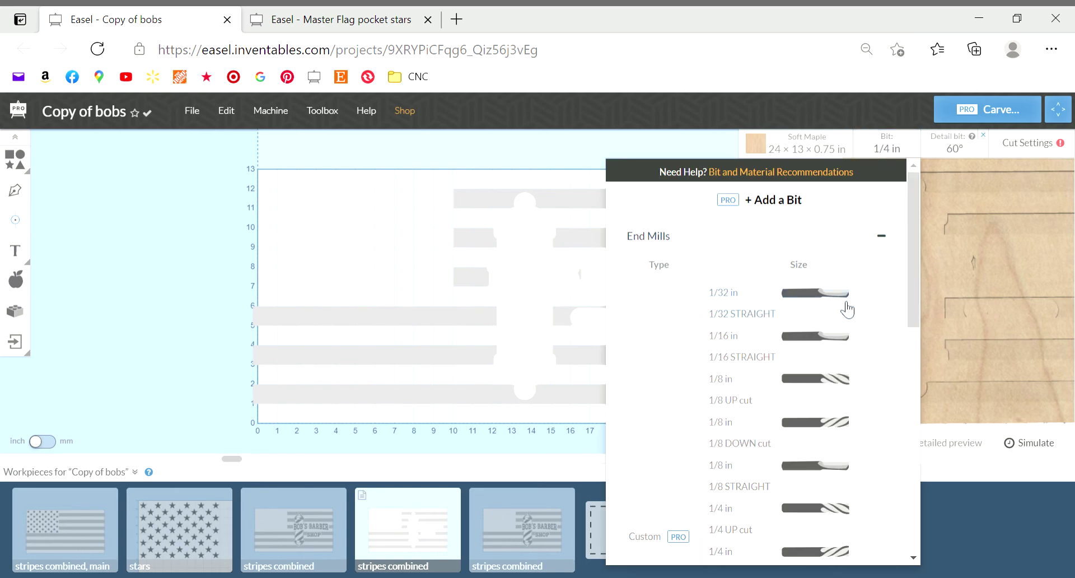
pyautogui.click(698, 148)
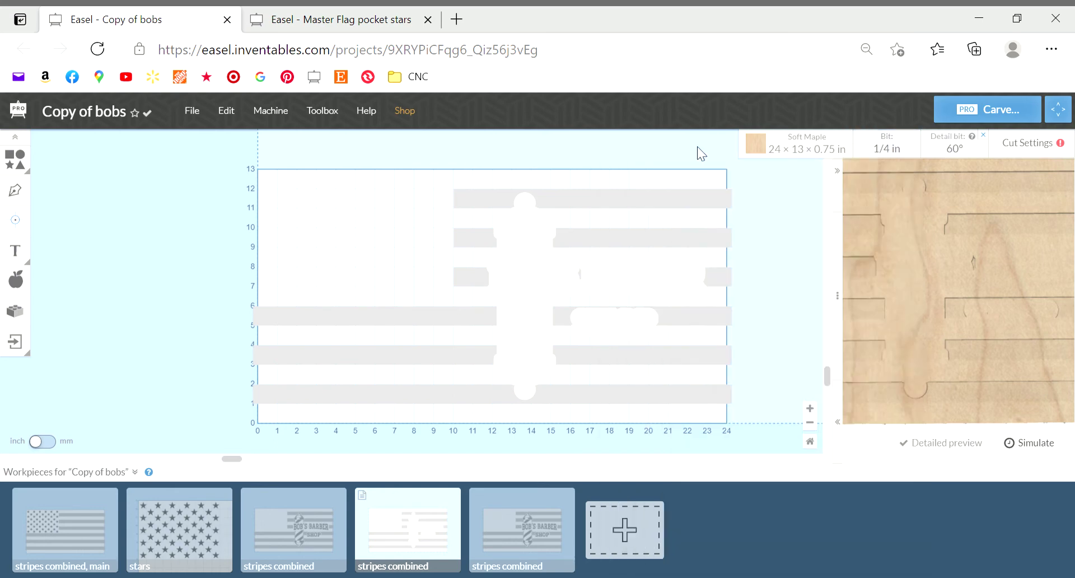
pyautogui.click(948, 156)
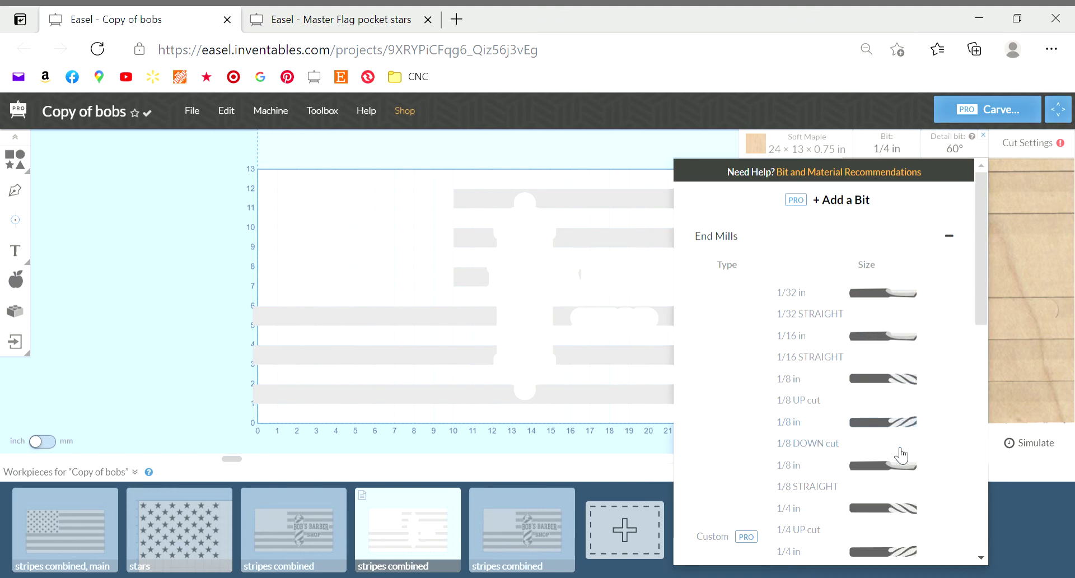
pyautogui.click(891, 348)
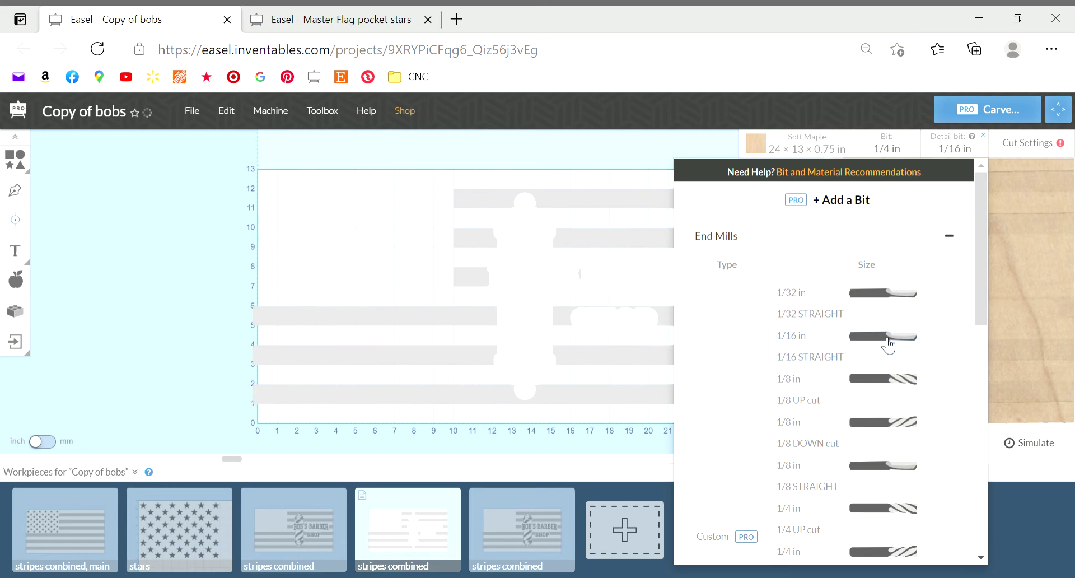
pyautogui.click(599, 174)
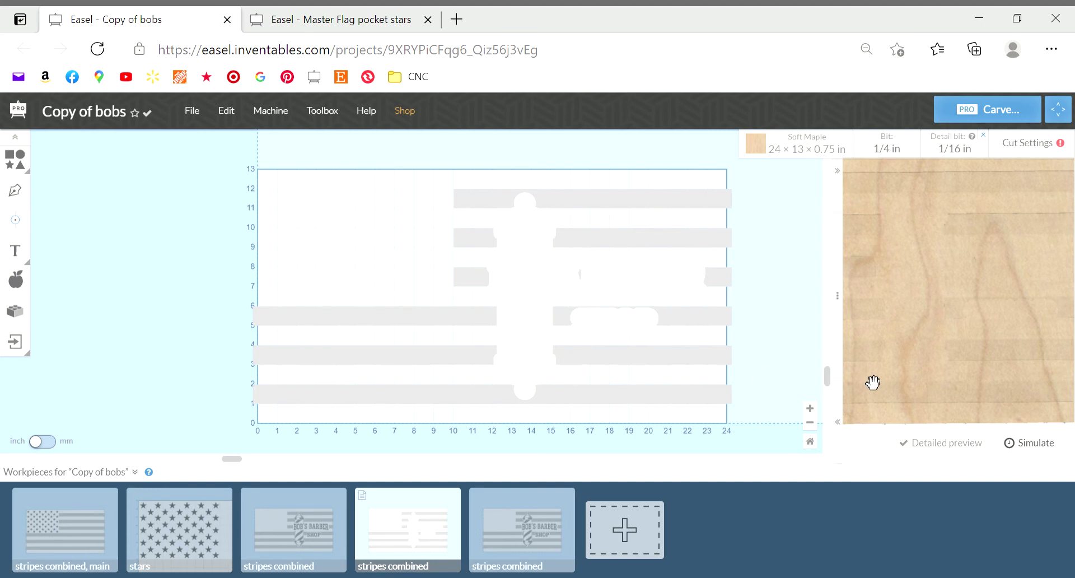
# On the fifth workpiece, delete the stripes so only the barber shop logo remains.
pyautogui.click(493, 505)
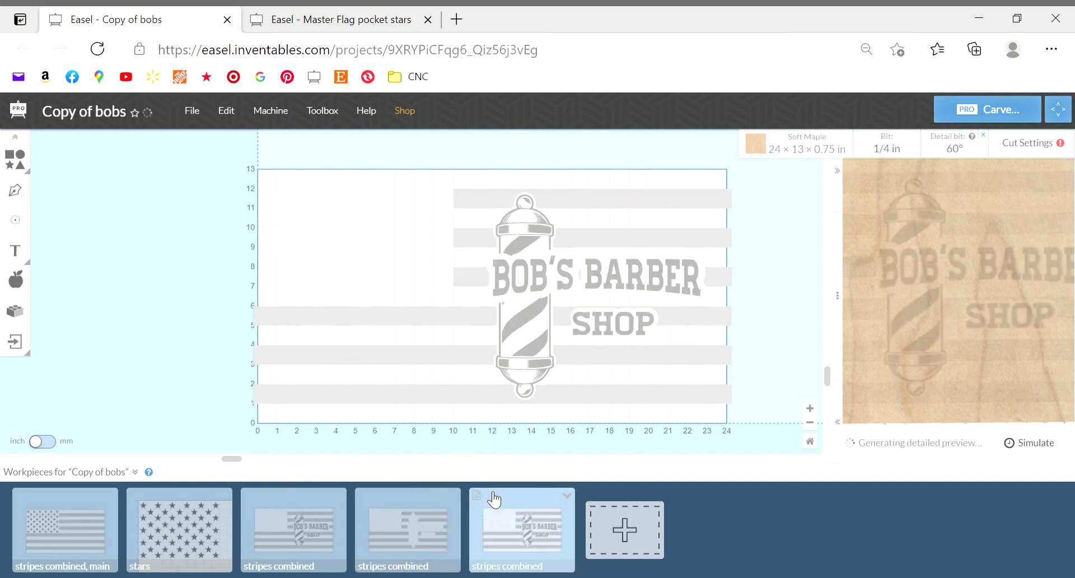
pyautogui.click(439, 400)
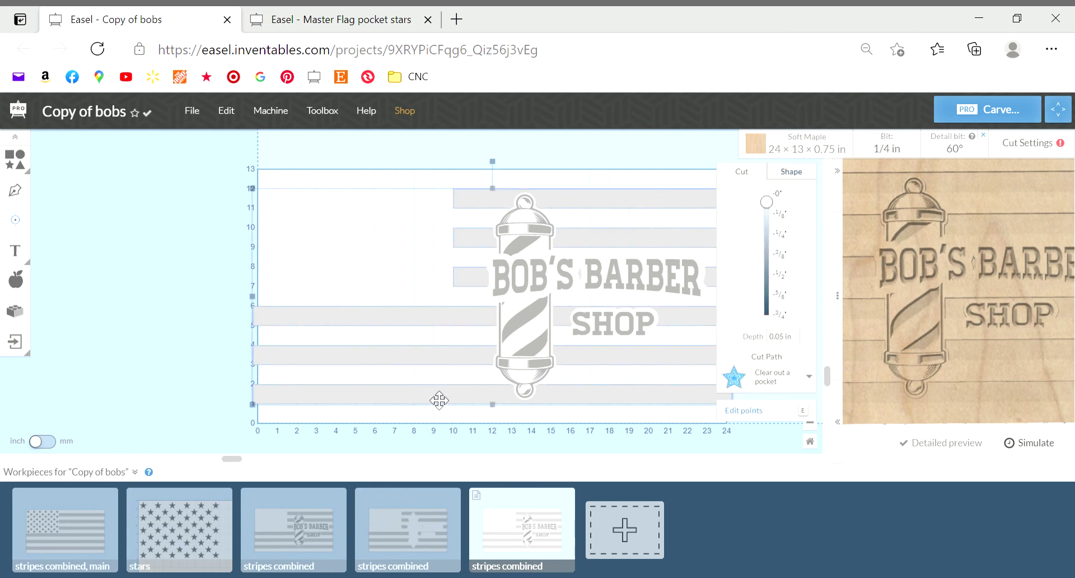
pyautogui.press('Delete')
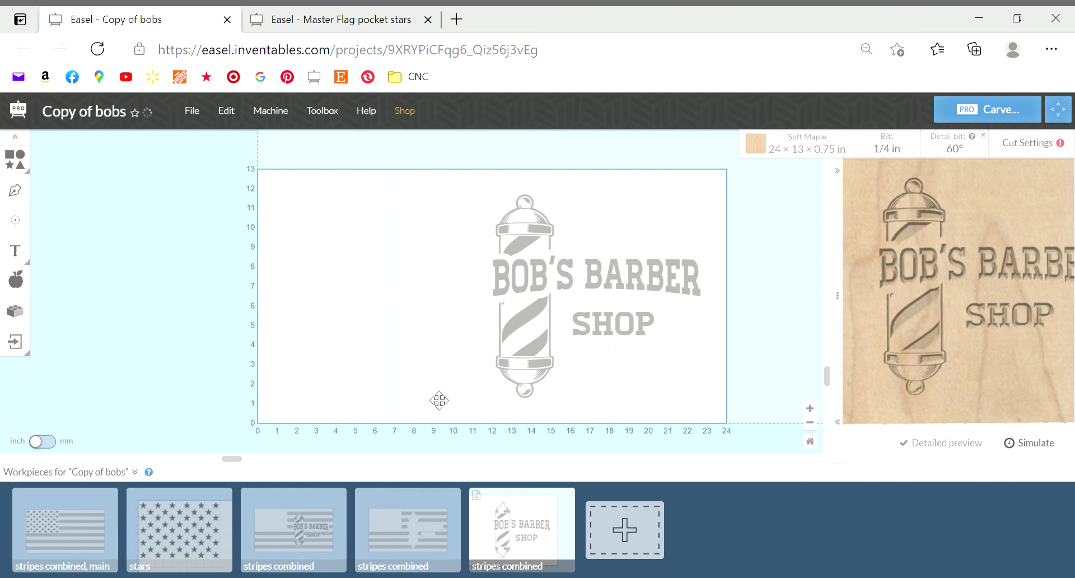
# Change the main bit to 1/8 in and widen the wood preview of the logo.
pyautogui.click(891, 147)
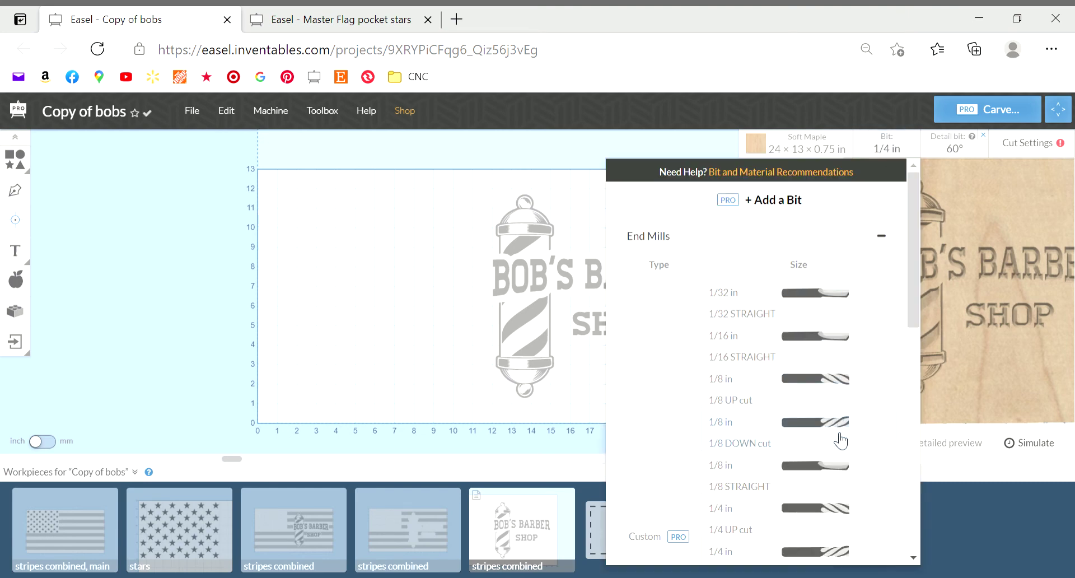
pyautogui.click(875, 478)
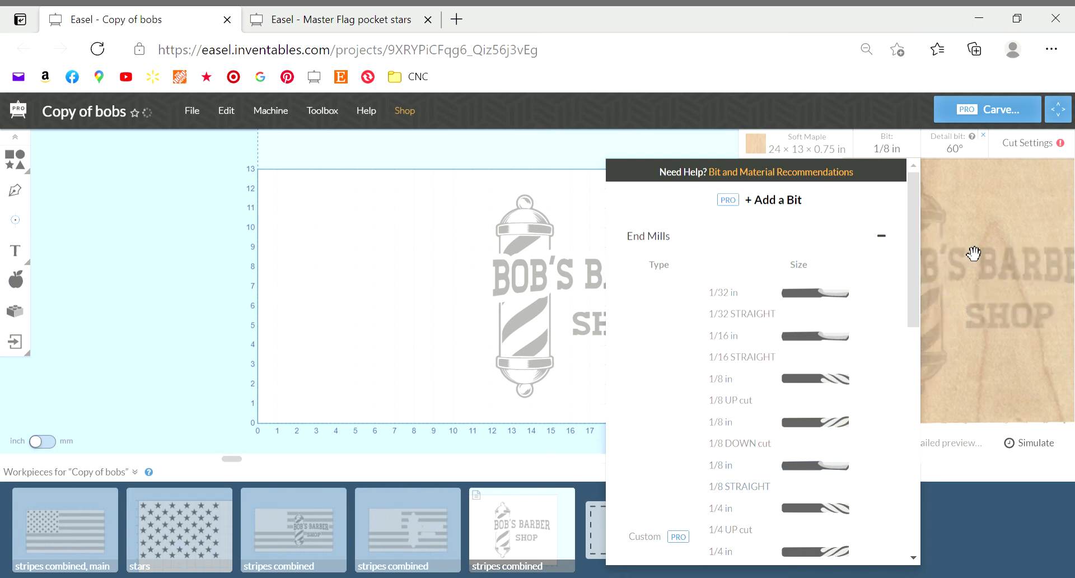
pyautogui.click(985, 532)
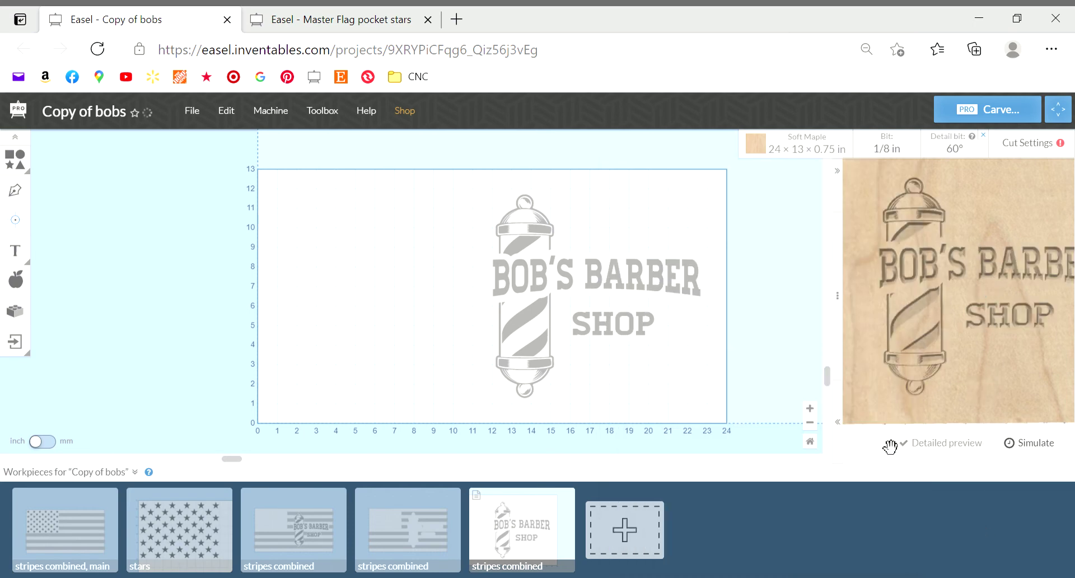
pyautogui.moveTo(839, 302); pyautogui.dragTo(412, 370)
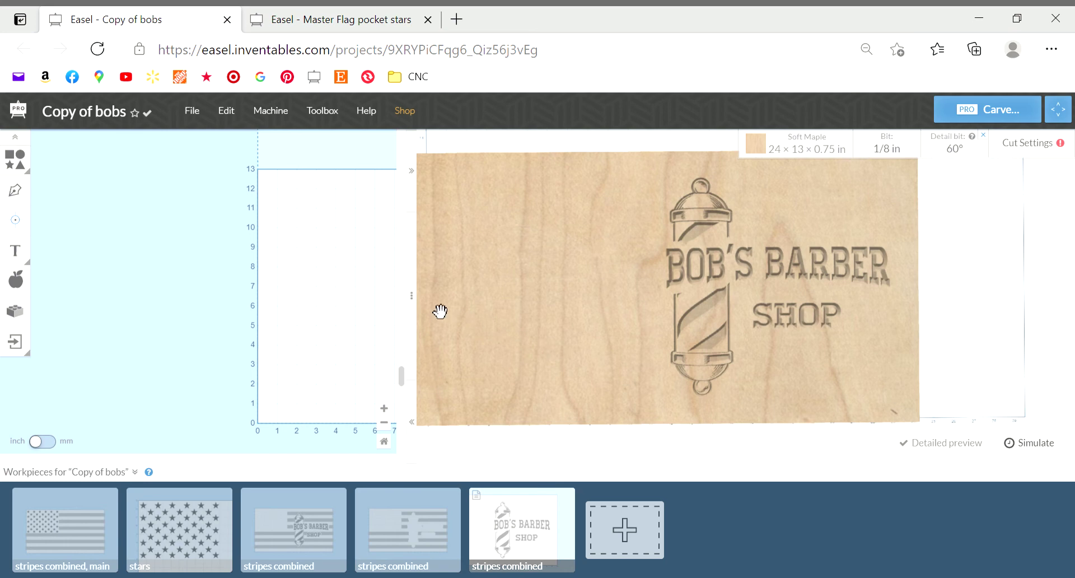
# Restore the design view and review the stars, stripes-and-logo, stripes-only and logo-only workpieces, ending on stripes-only.
pyautogui.moveTo(417, 305); pyautogui.dragTo(866, 307)
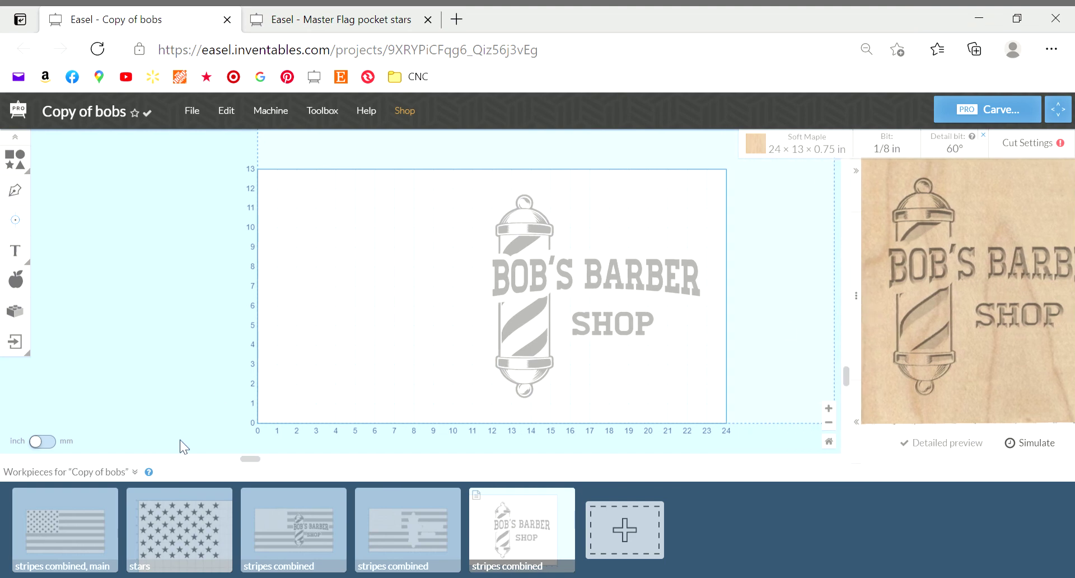
pyautogui.click(178, 513)
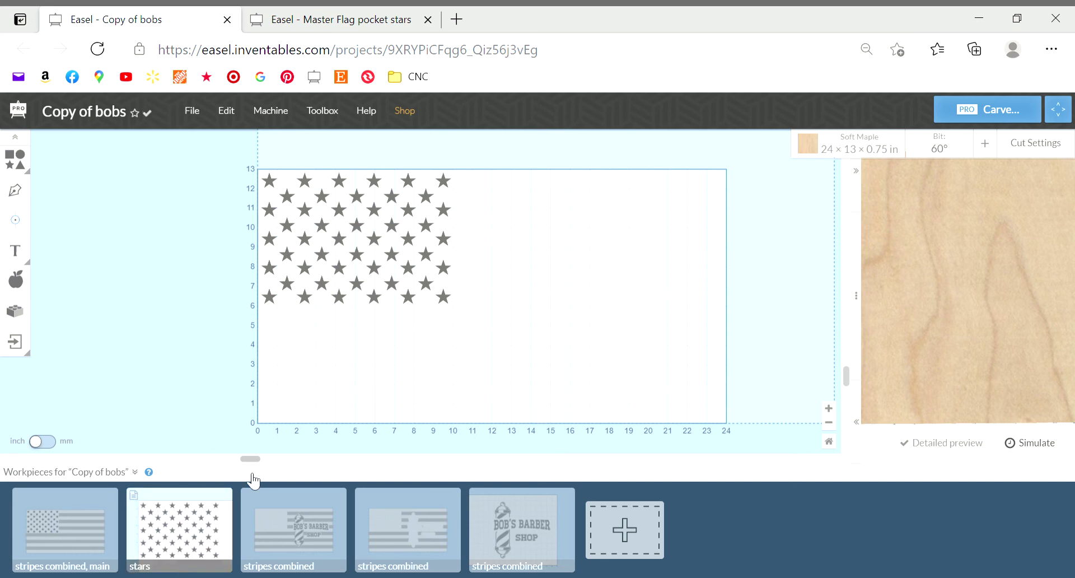
pyautogui.click(270, 510)
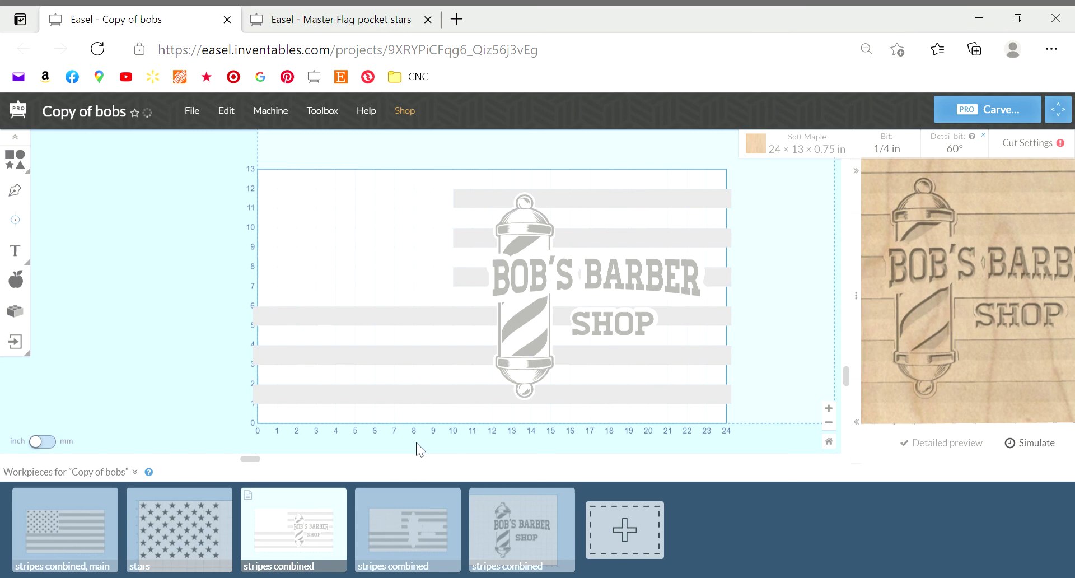
pyautogui.click(415, 516)
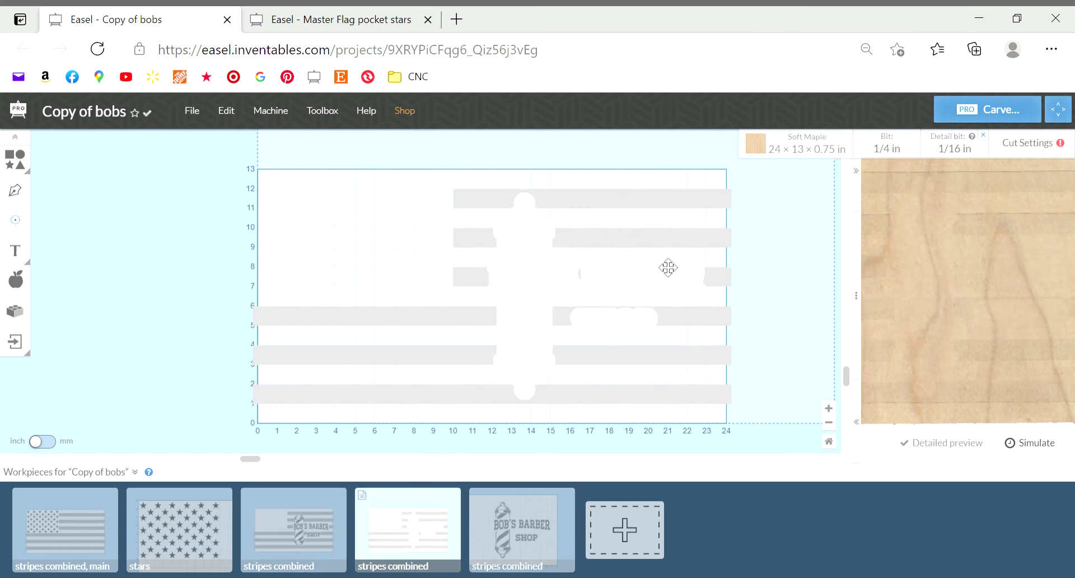
pyautogui.click(557, 546)
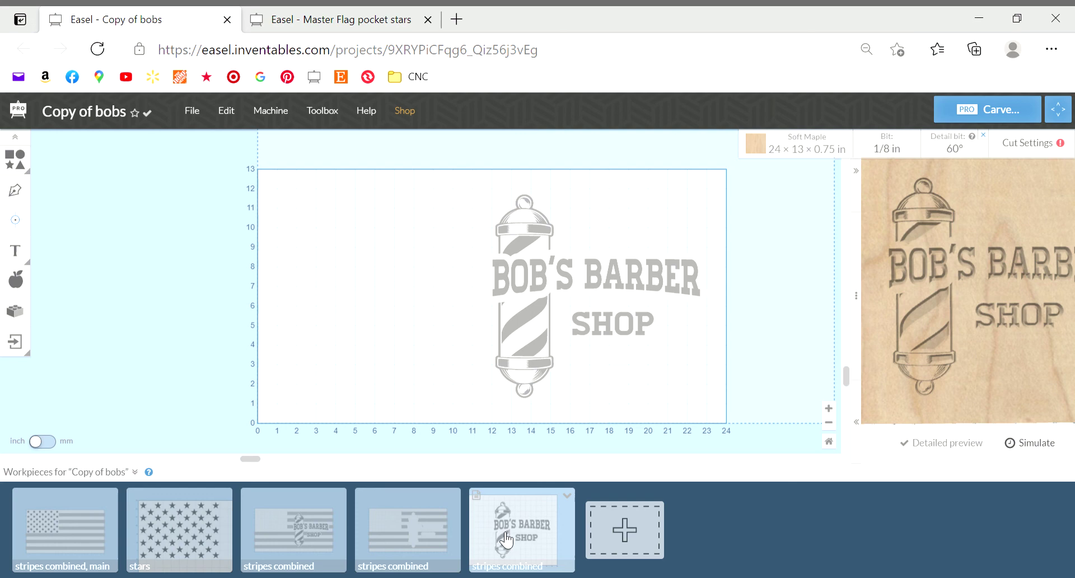
pyautogui.click(425, 531)
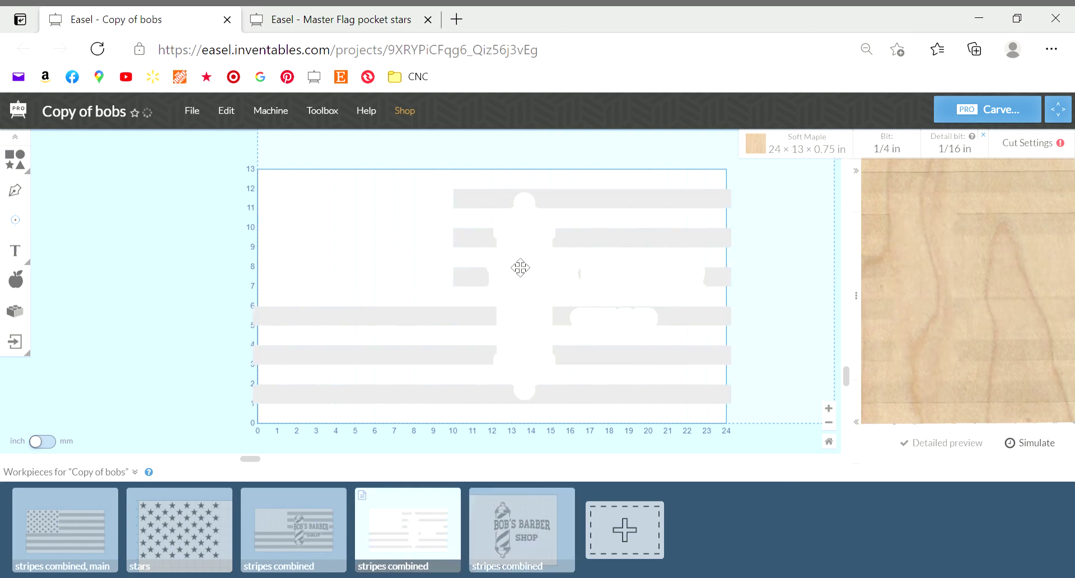